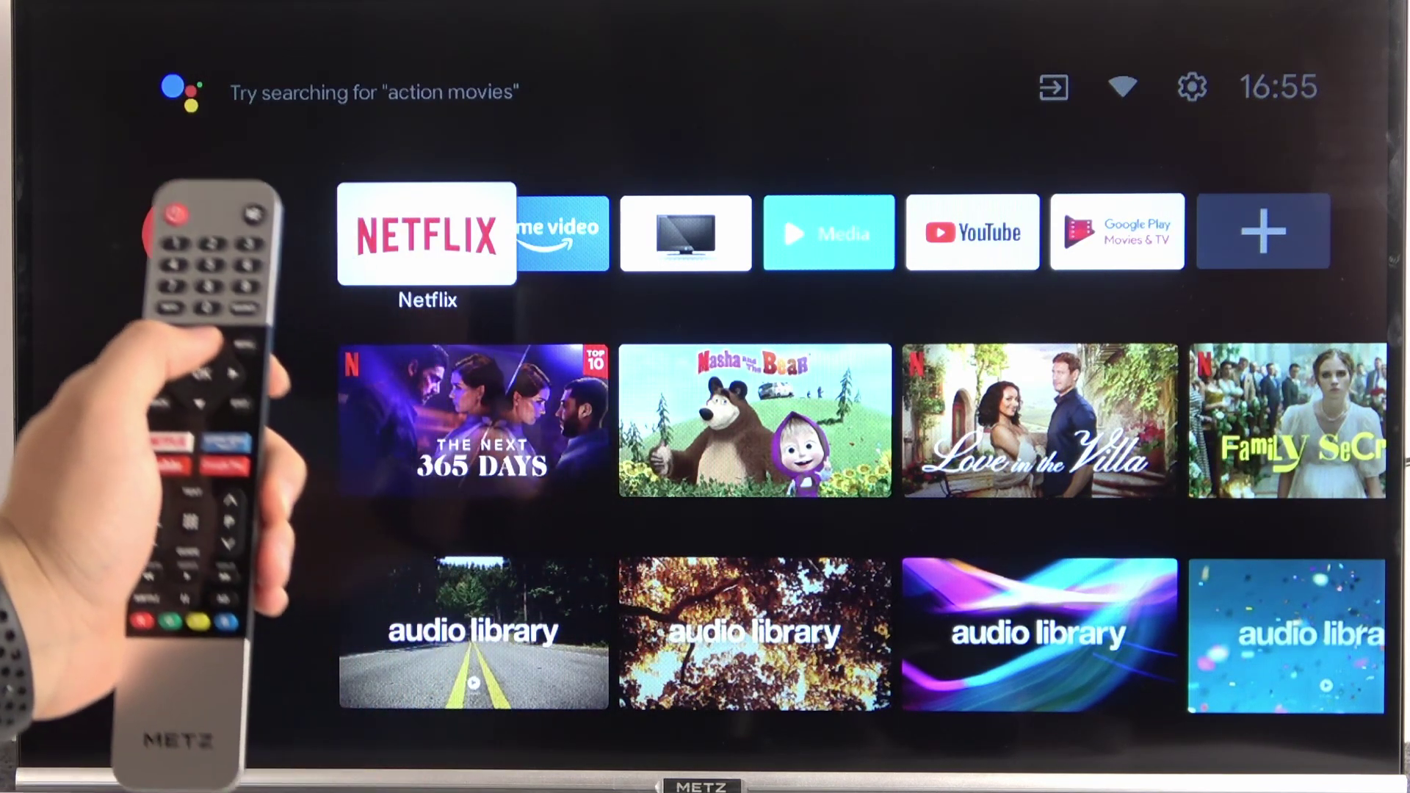
# Step: Open Settings from the gear and start a Remotes & accessories Bluetooth search
pyautogui.press('Right')
pyautogui.press('Right')
pyautogui.press('Right')
pyautogui.press('Right')
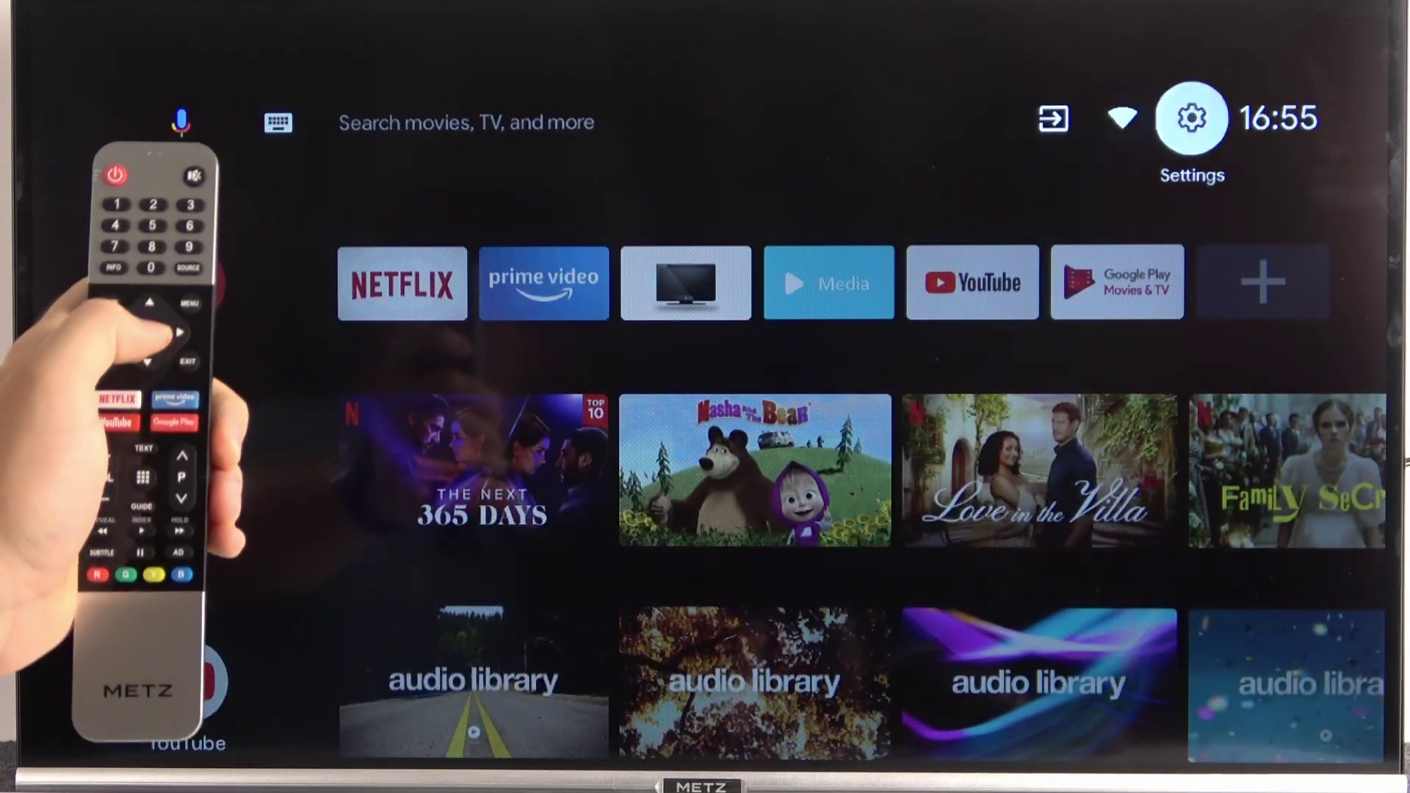
pyautogui.press('Return')
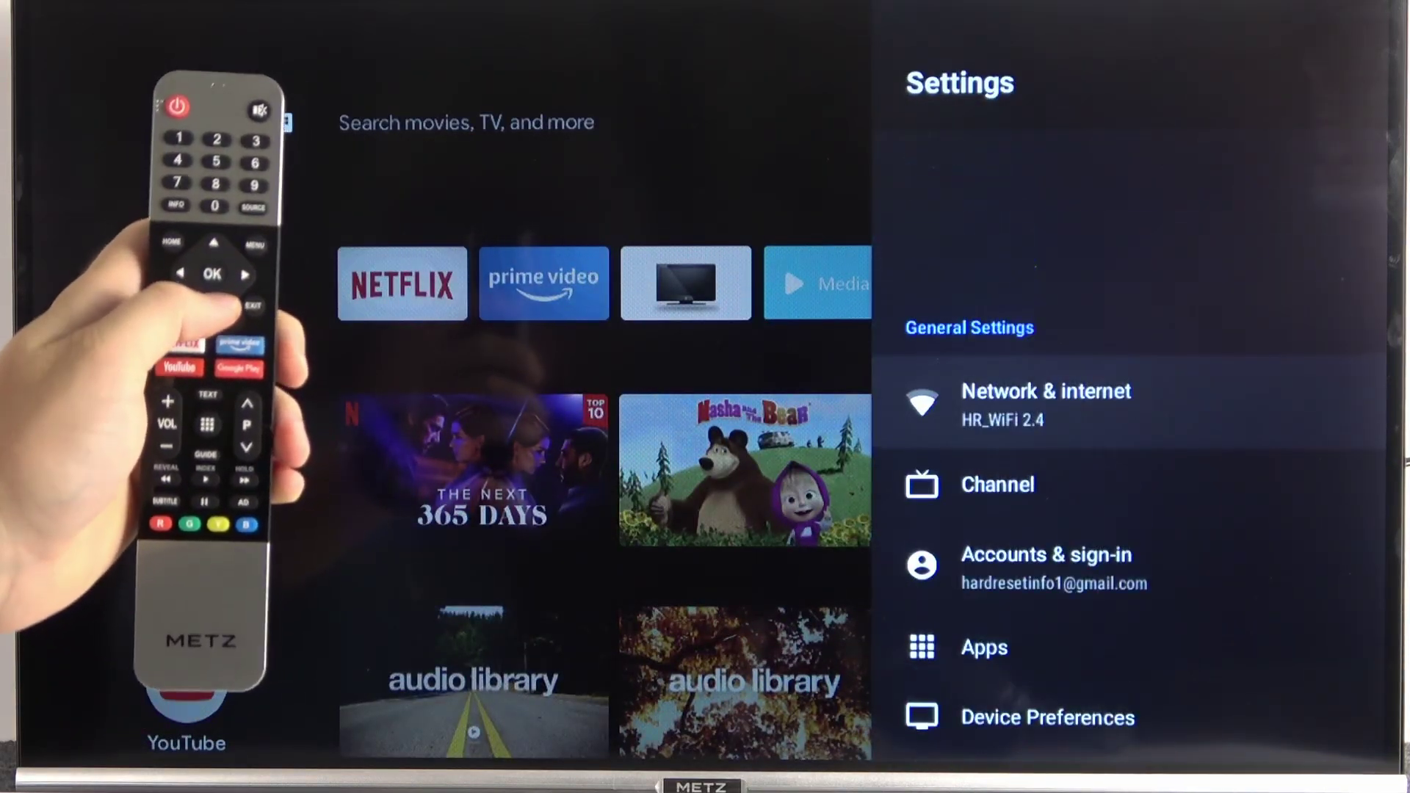
pyautogui.press('Down')
pyautogui.press('Down')
pyautogui.press('Down')
pyautogui.press('Down')
pyautogui.press('Down')
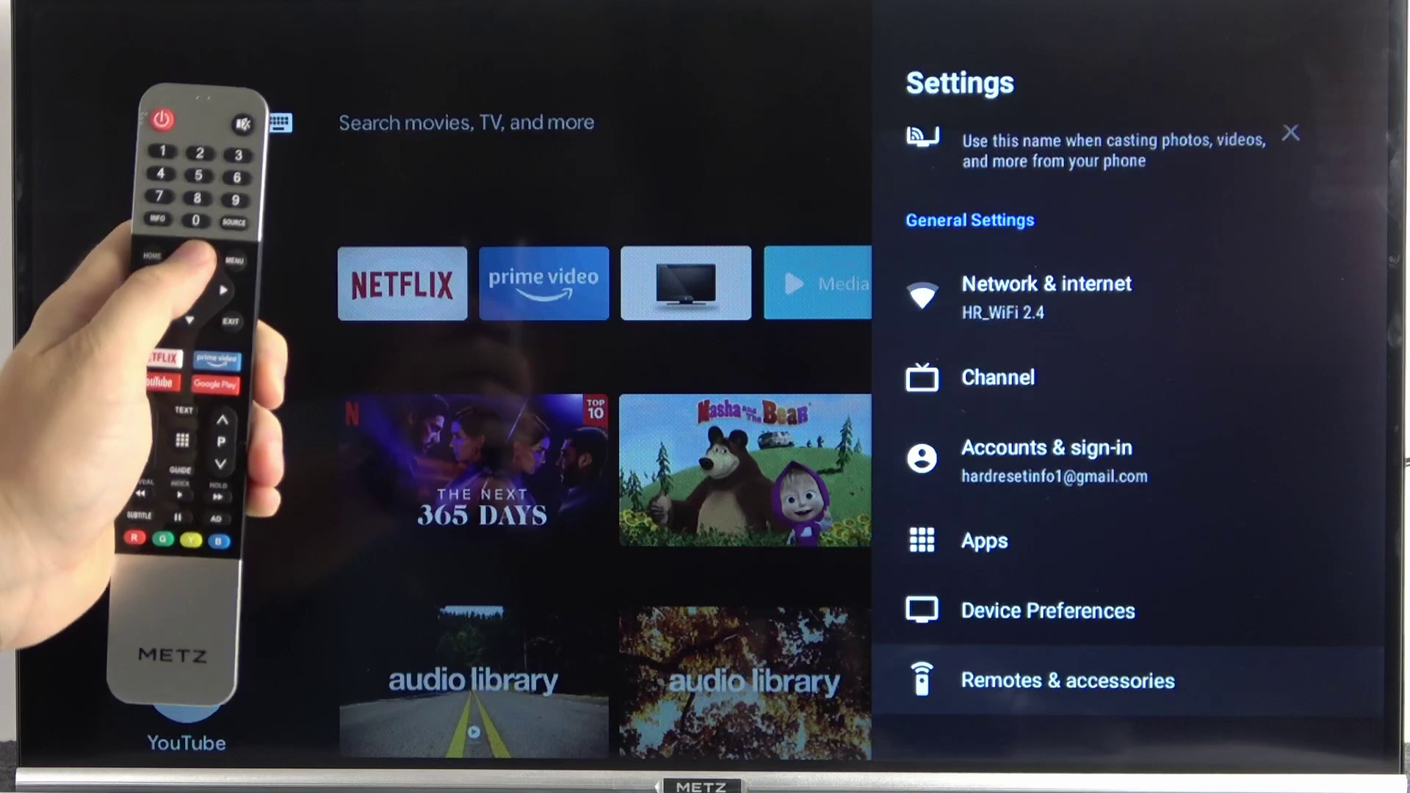
pyautogui.press('Up')
pyautogui.press('Down')
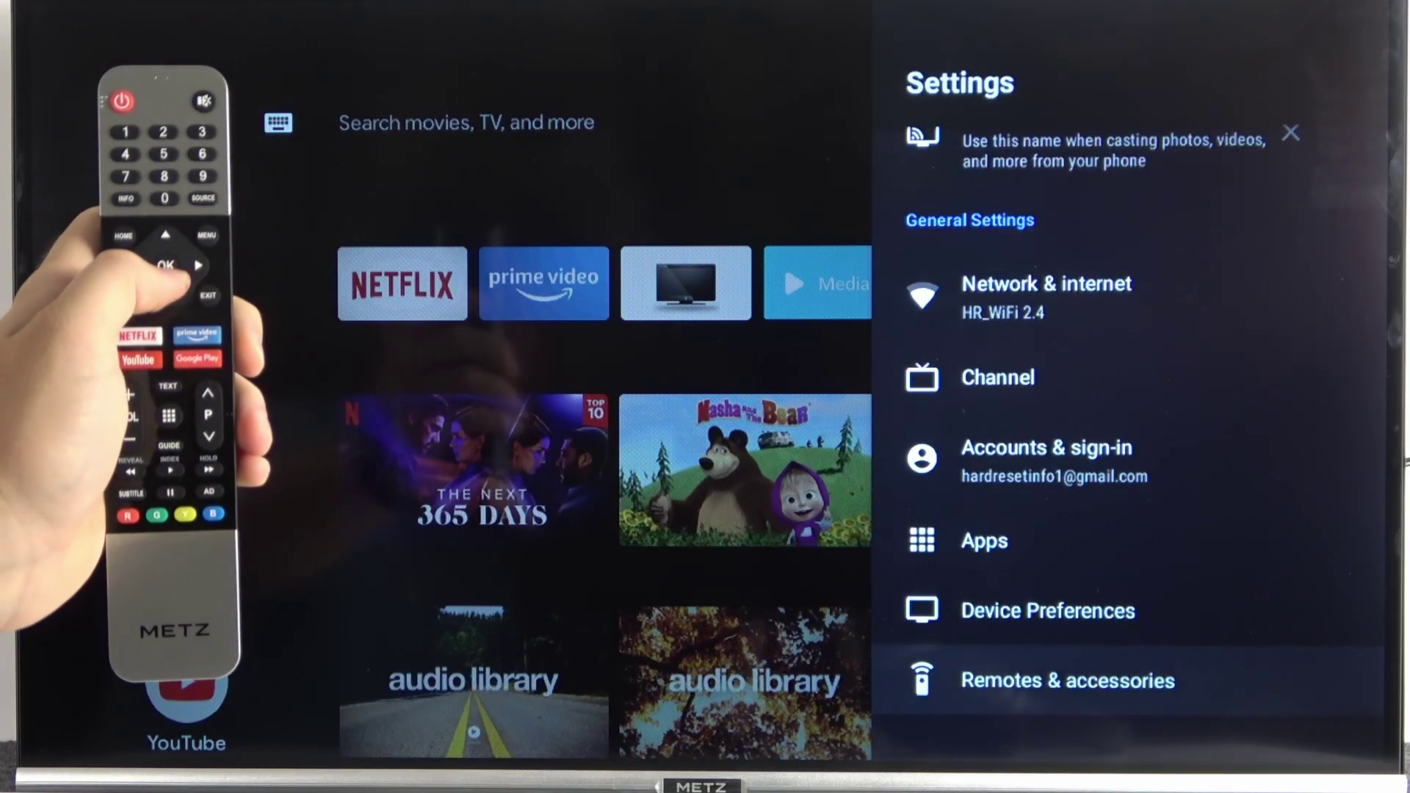
pyautogui.press('Return')
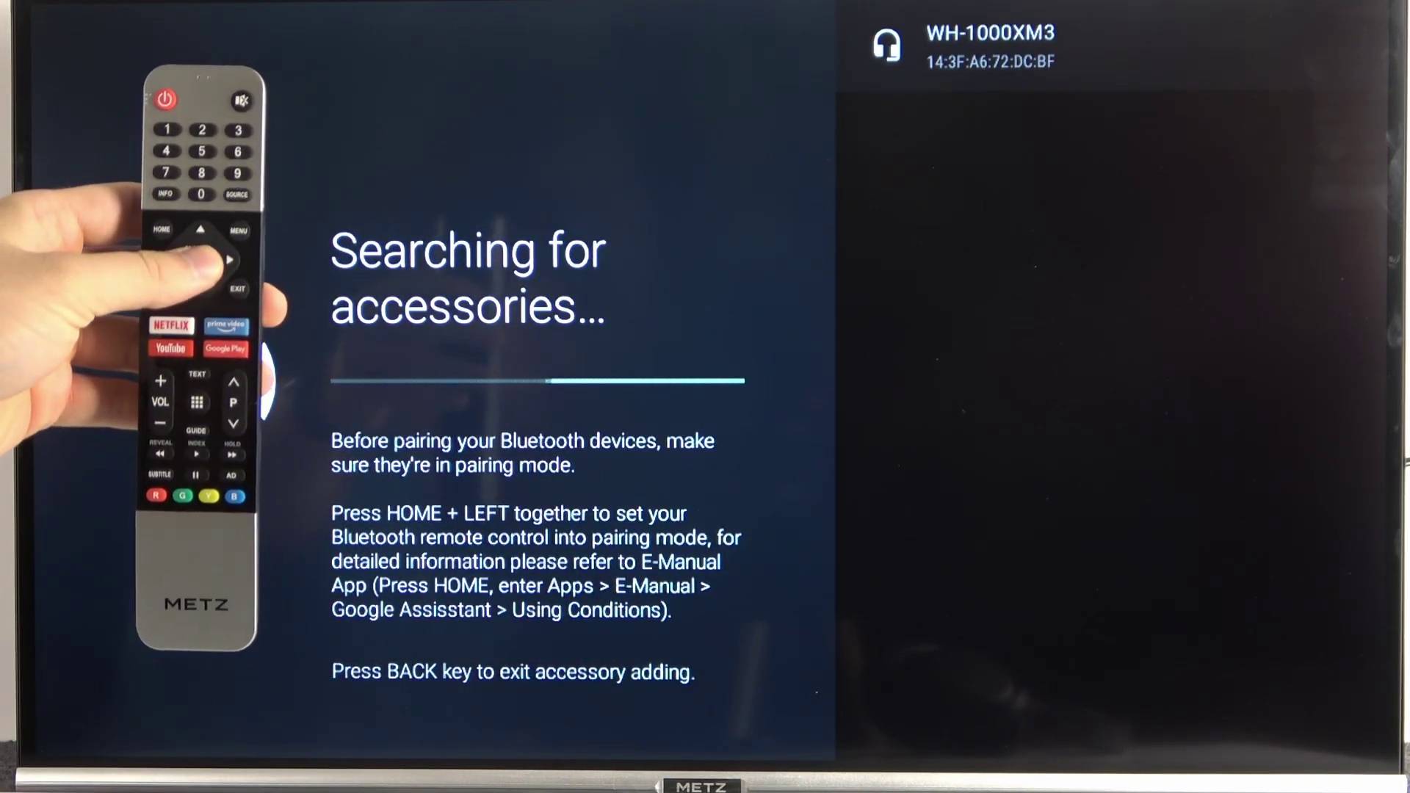
# Step: Pair the WH-1000XM3 headphones, then back out of the accessory search
pyautogui.press('Return')
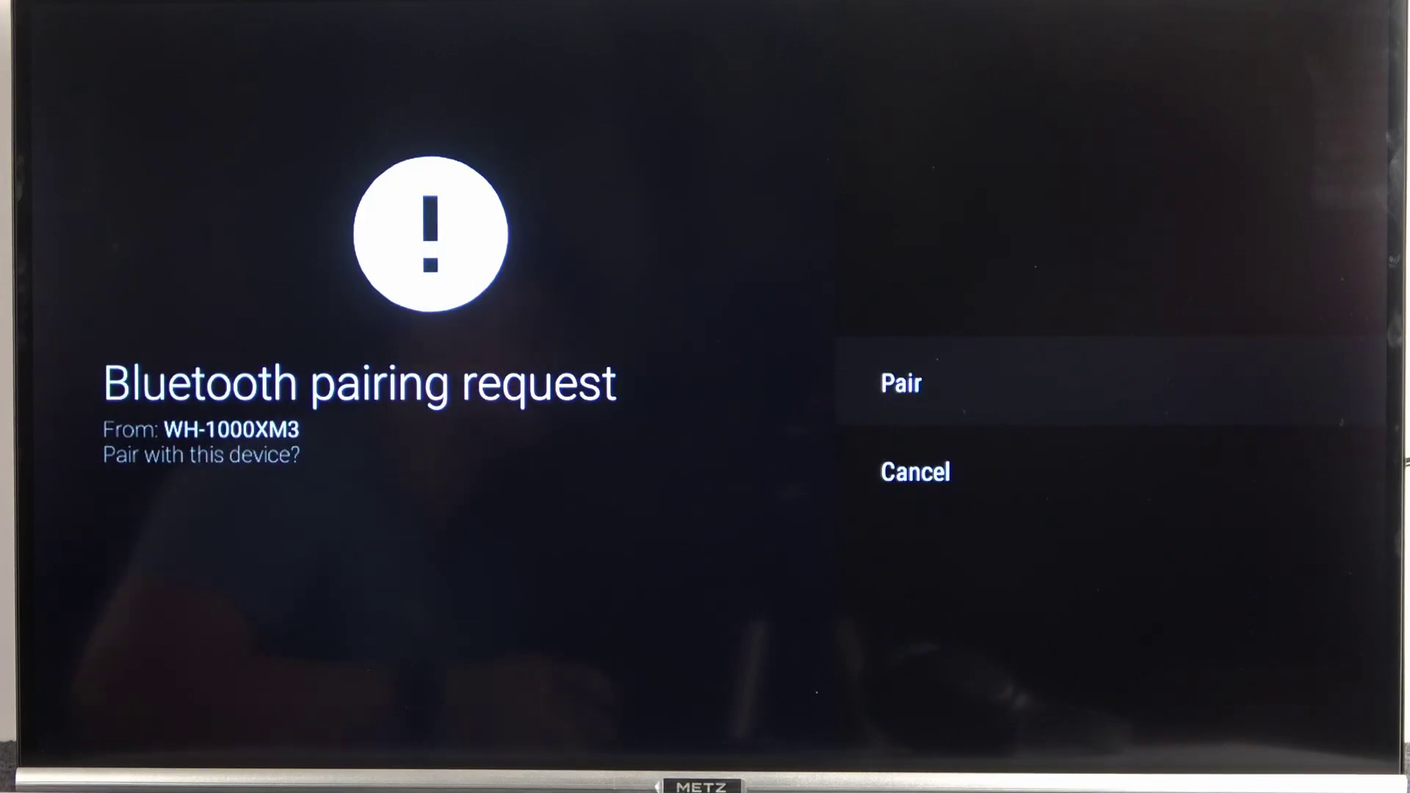
pyautogui.press('Return')
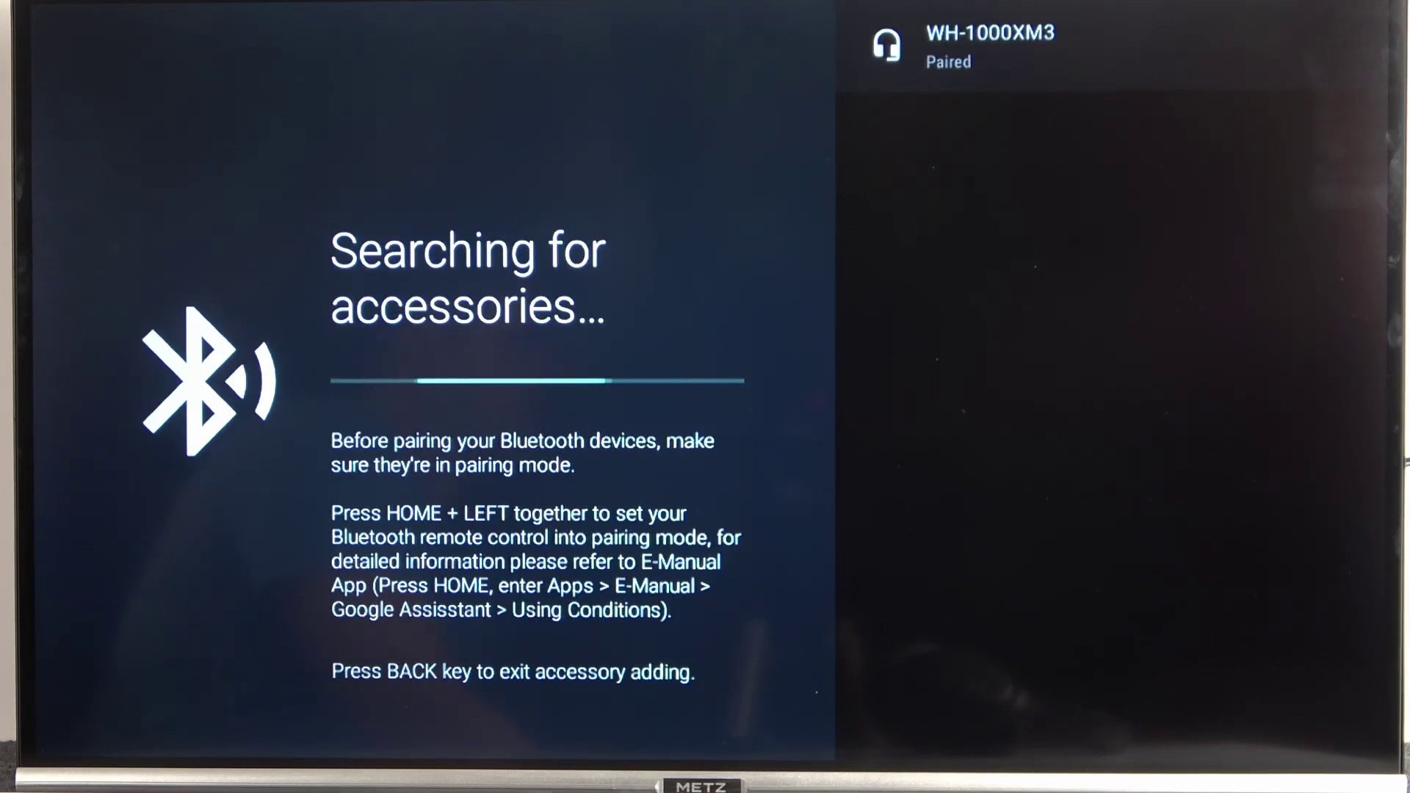
pyautogui.press('Escape')
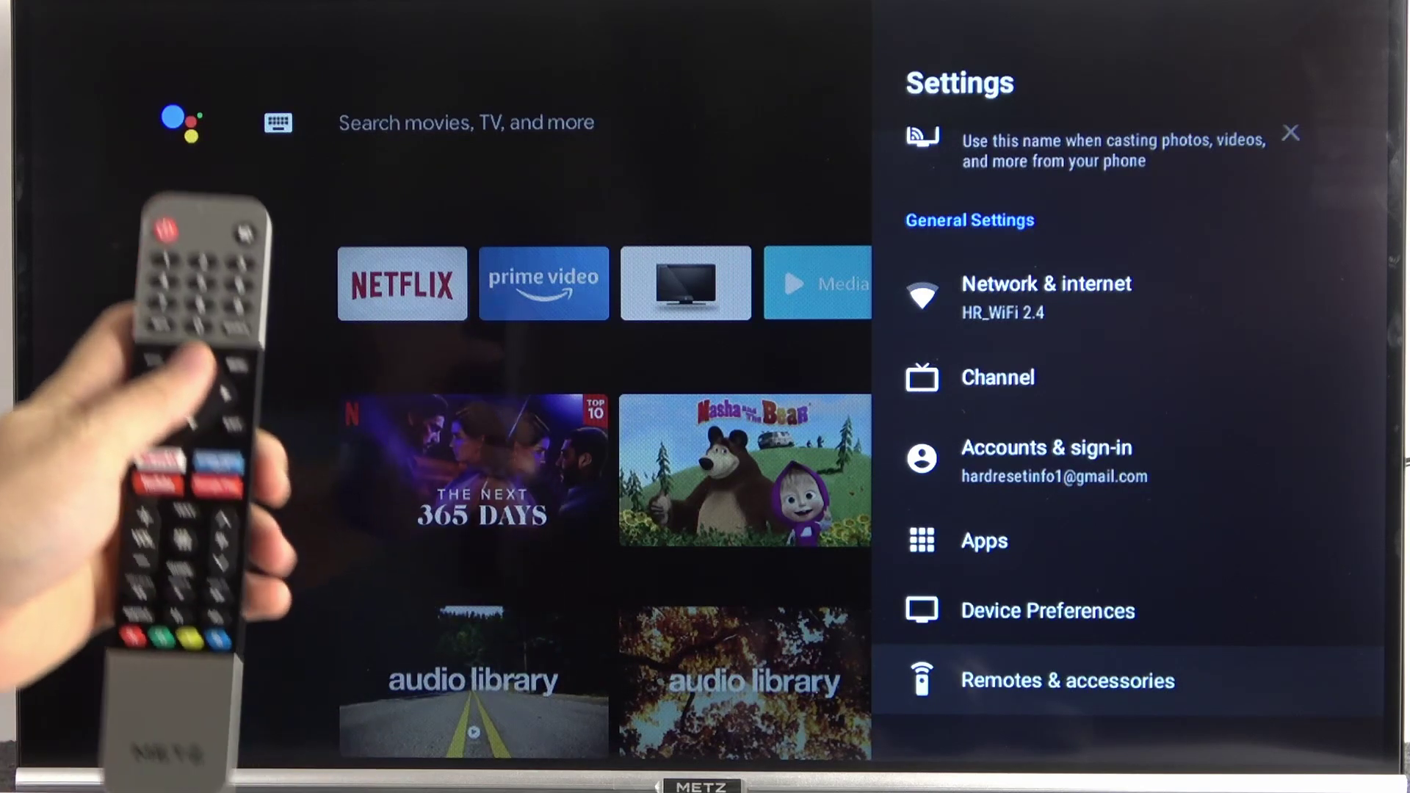
# Step: Open Device Preferences from the Settings panel
pyautogui.press('Up')
pyautogui.press('Up')
pyautogui.press('Down')
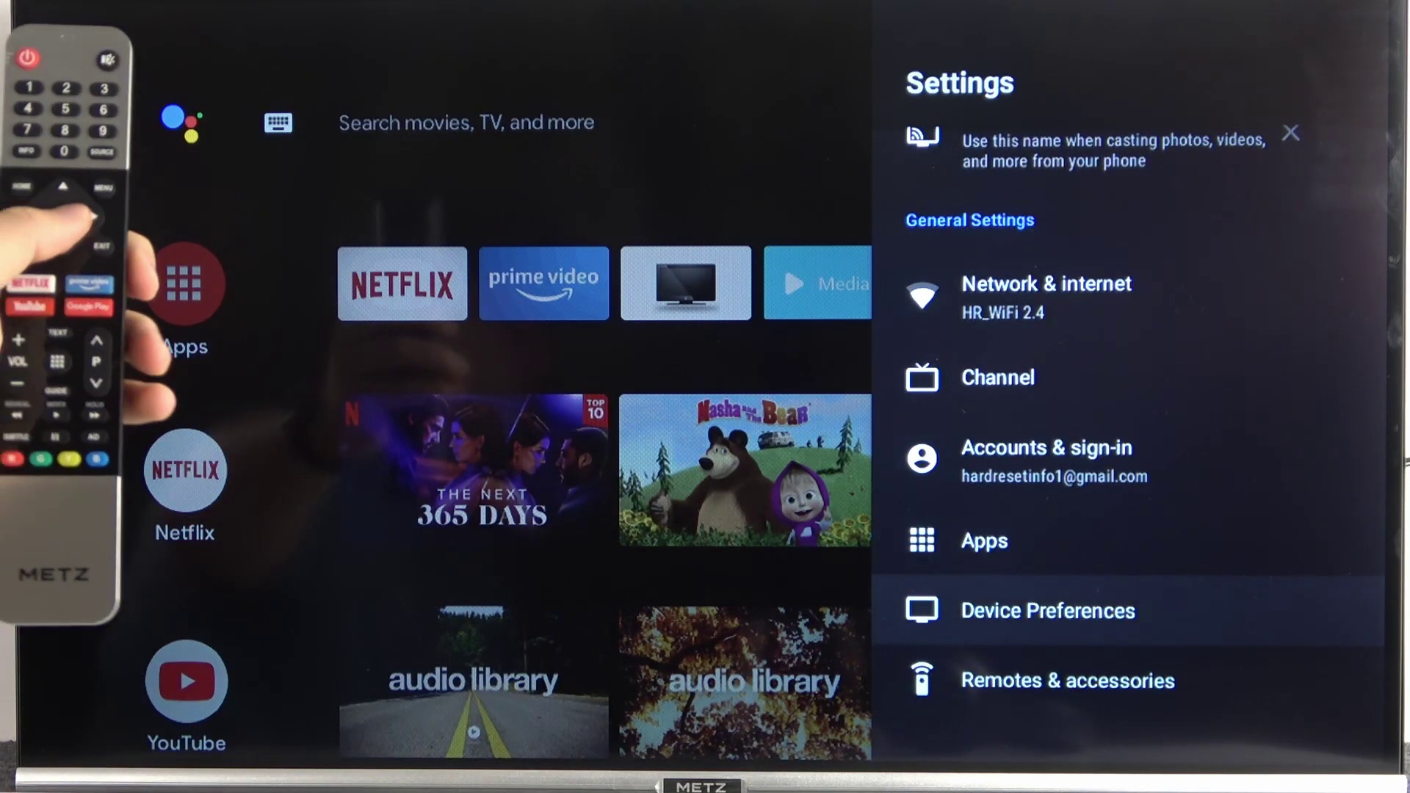
pyautogui.press('Return')
# Step: Open Sound settings and move down to the Speakers option
pyautogui.press('Down')
pyautogui.press('Down')
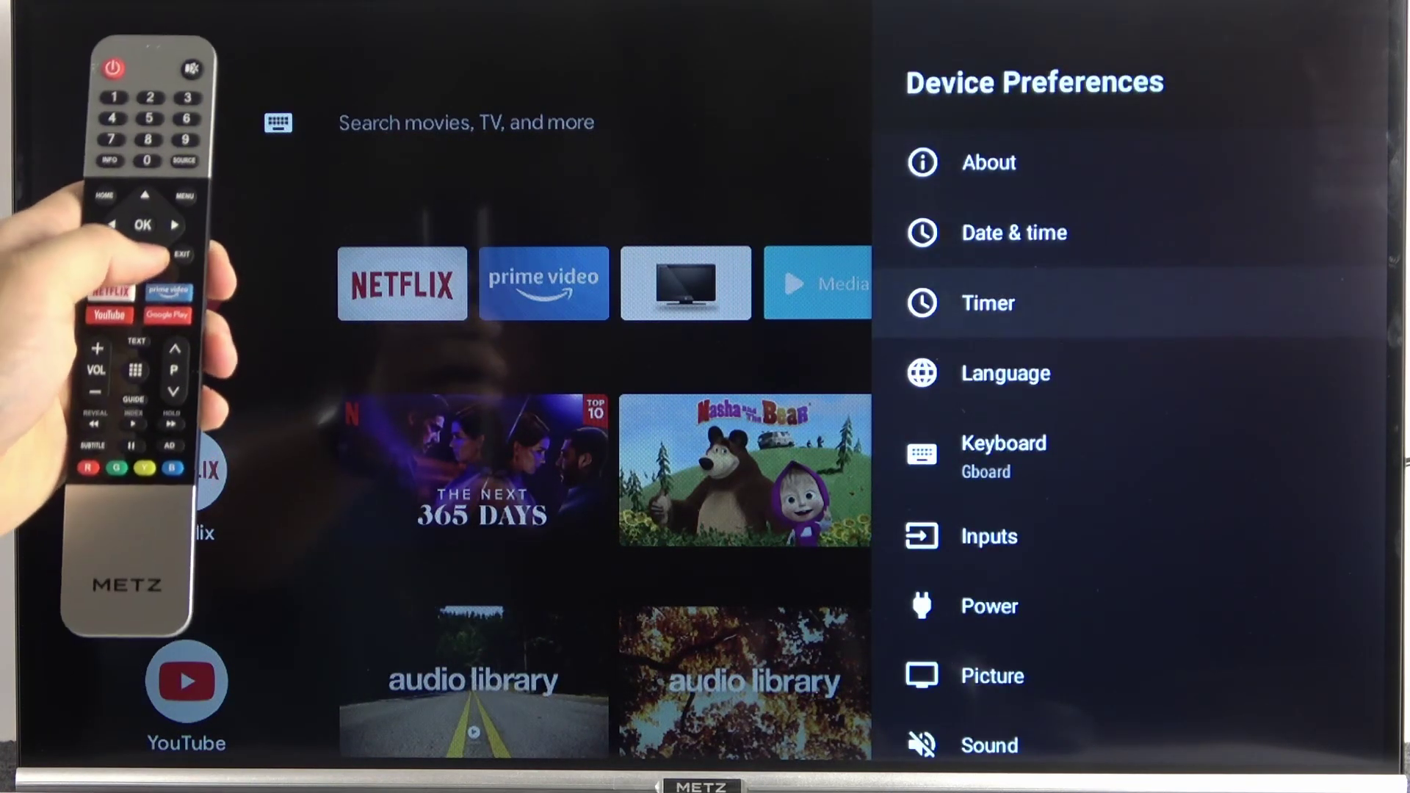
pyautogui.press('Down')
pyautogui.press('Down')
pyautogui.press('Down')
pyautogui.press('Down')
pyautogui.press('Down')
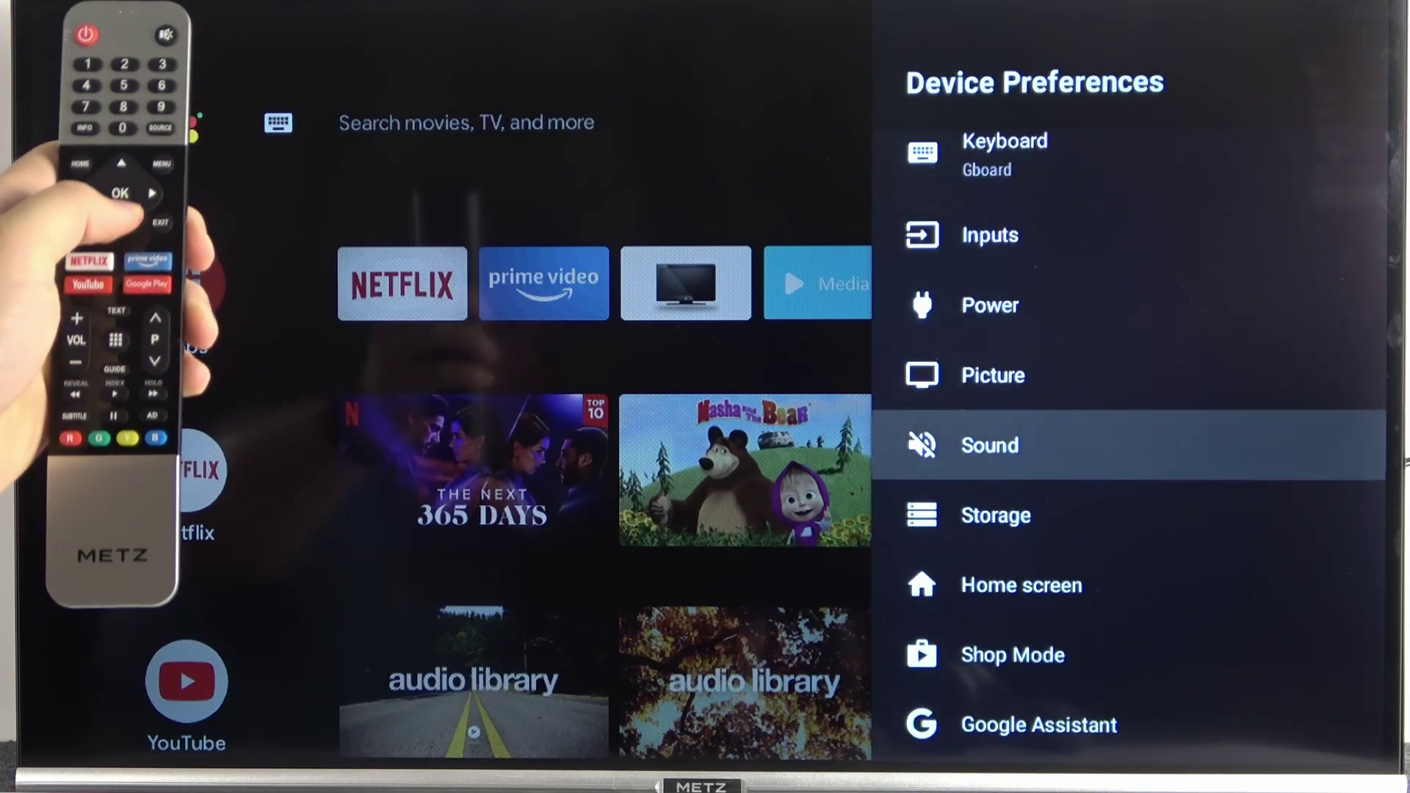
pyautogui.press('Return')
pyautogui.press('Down')
pyautogui.press('Down')
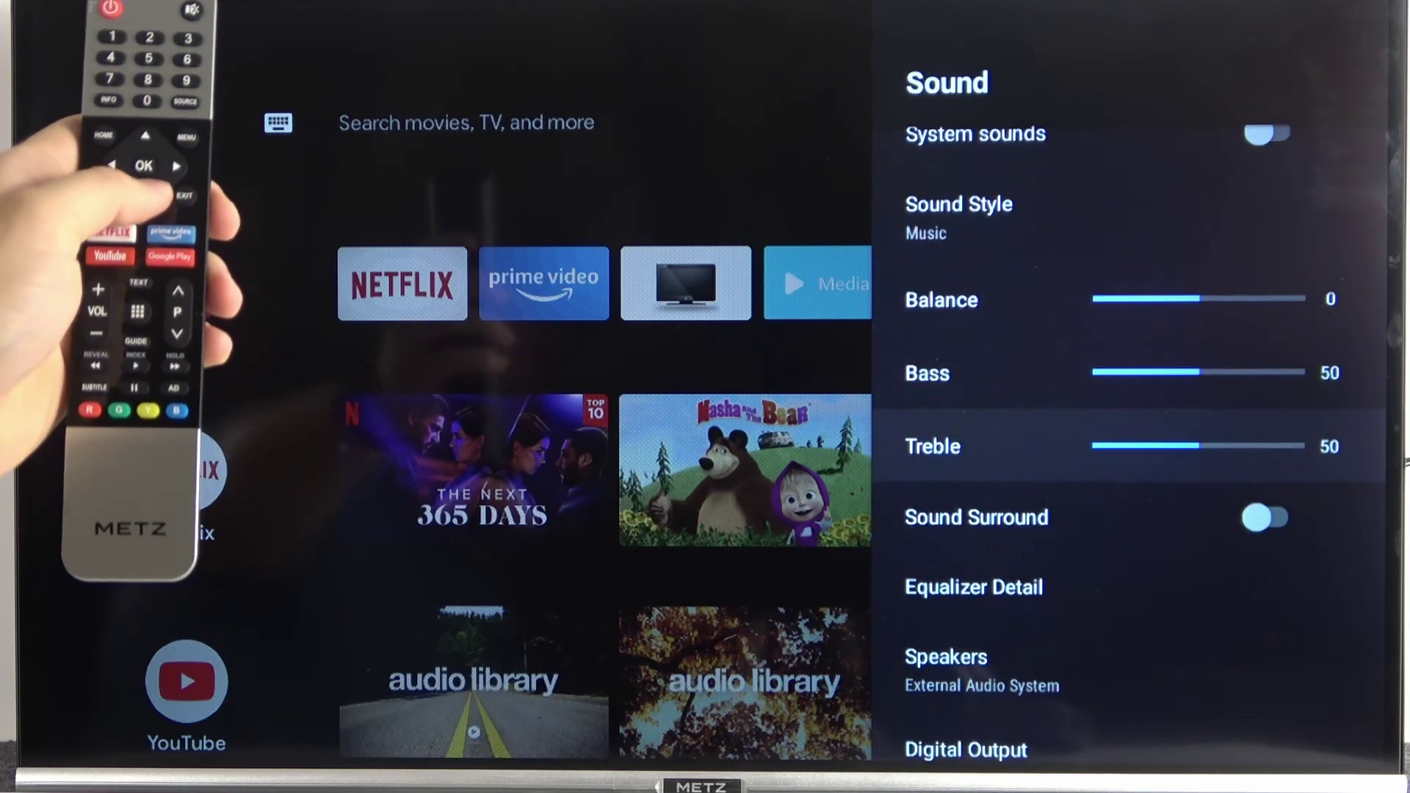
# Step: Set the Speakers output to TV Speakers
pyautogui.press('Down')
pyautogui.press('Down')
pyautogui.press('Down')
pyautogui.press('Return')
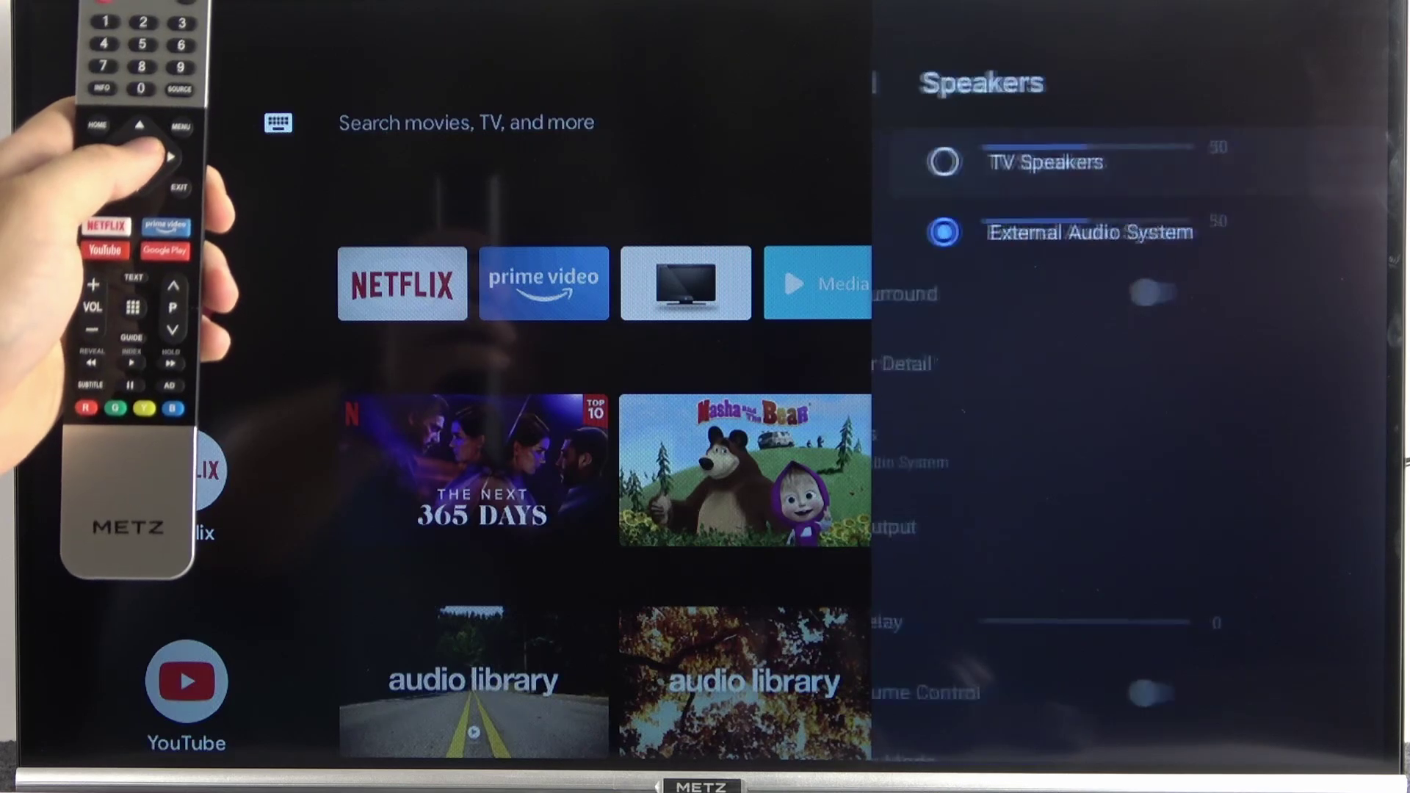
pyautogui.press('Down')
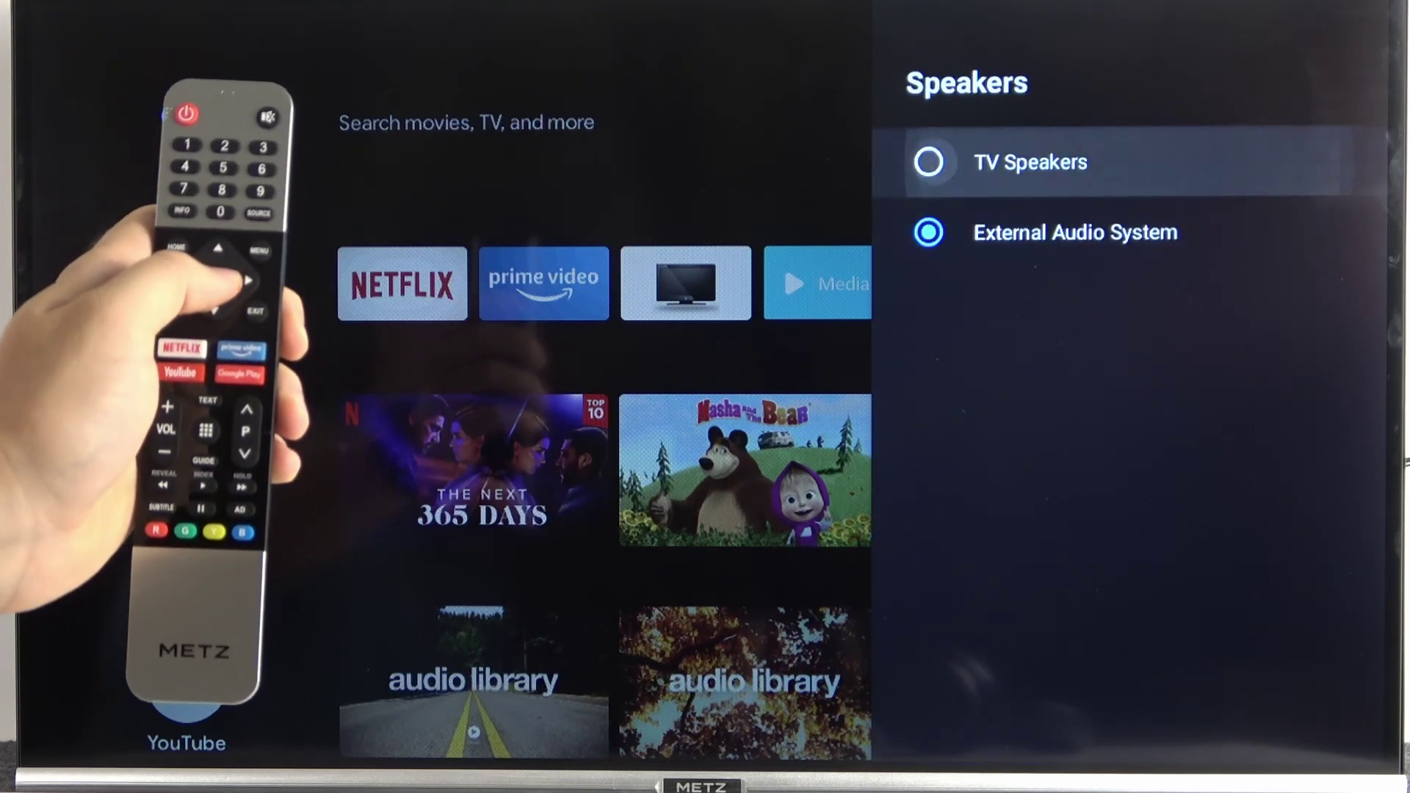
pyautogui.press('Return')
# Step: Switch Speakers back to External Audio System and return to the main Settings panel
pyautogui.press('Return')
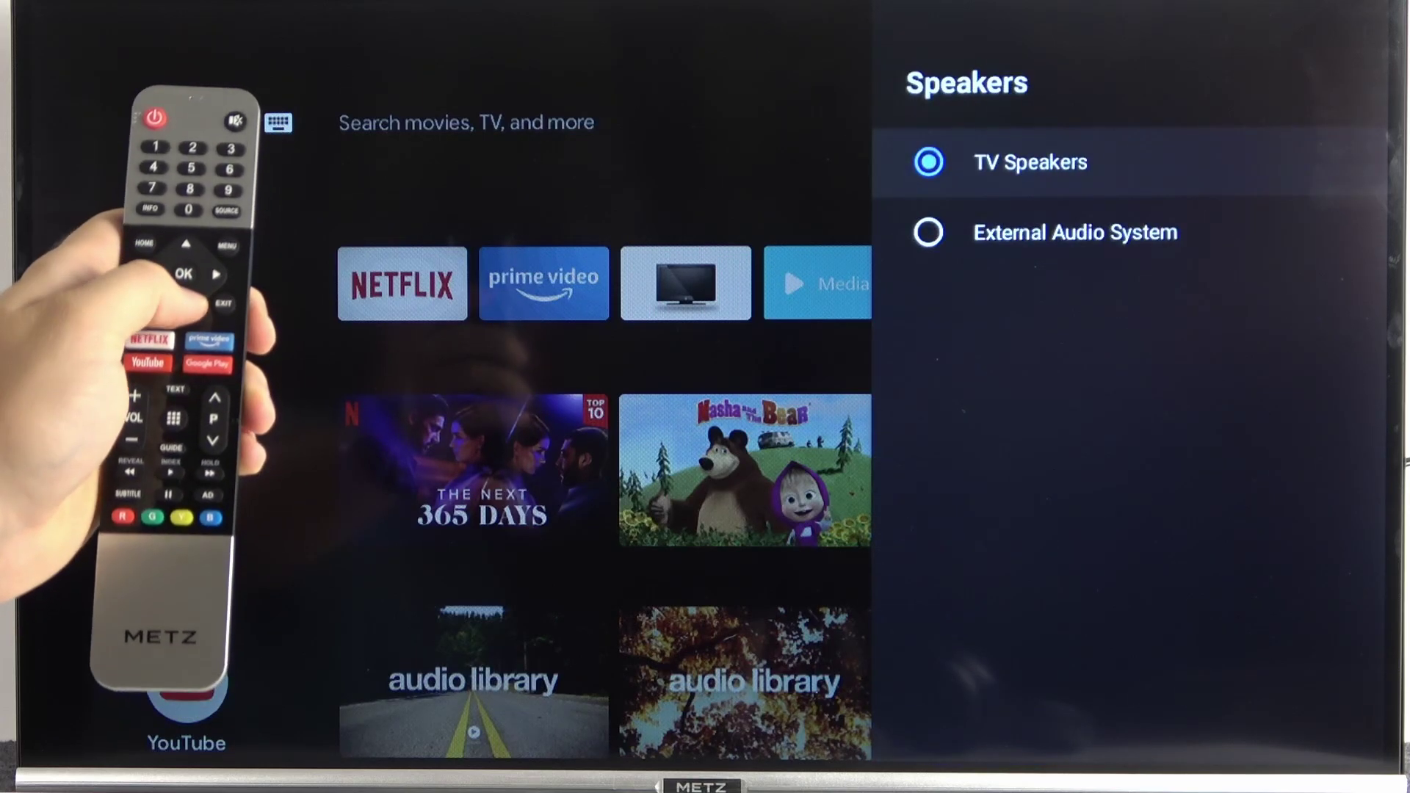
pyautogui.press('Down')
pyautogui.press('Return')
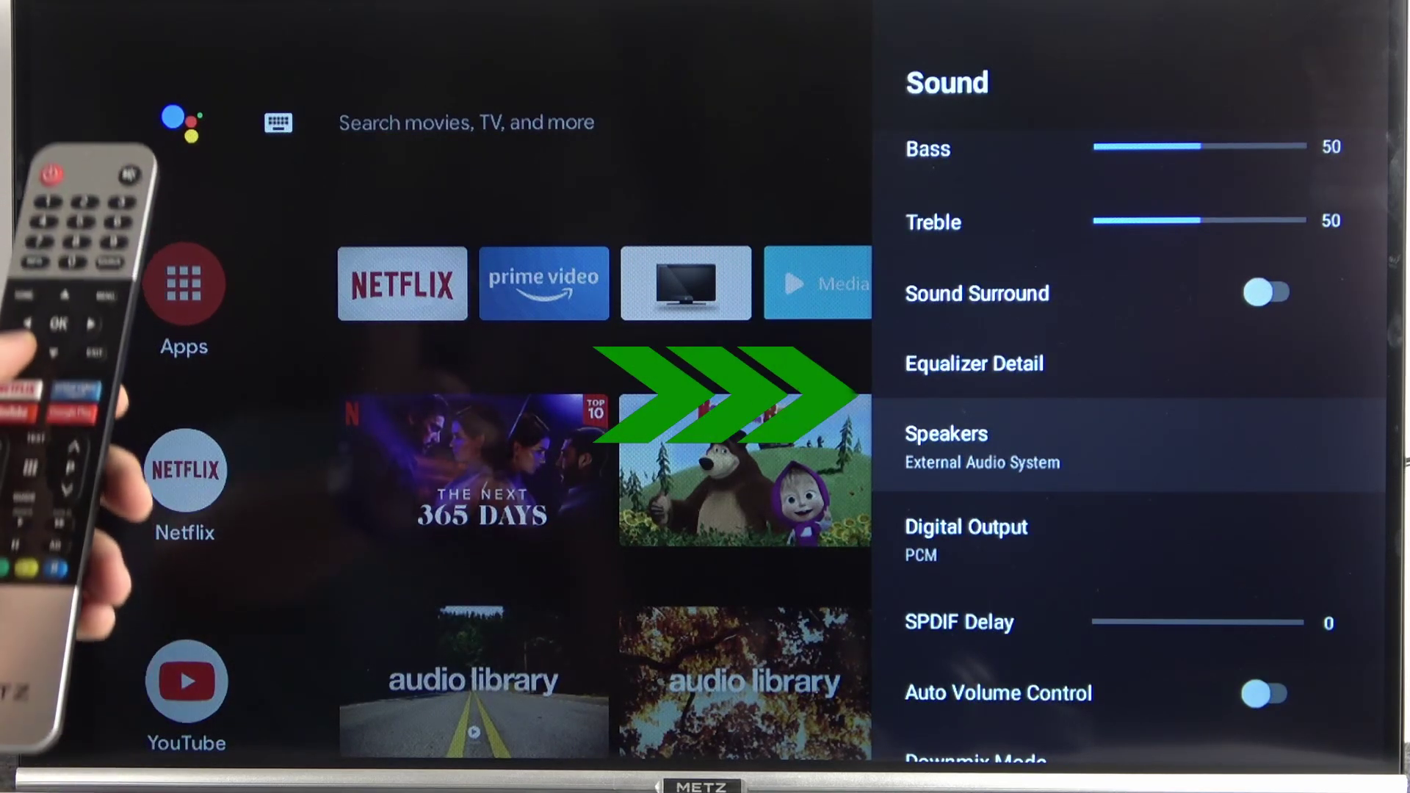
pyautogui.press('Escape')
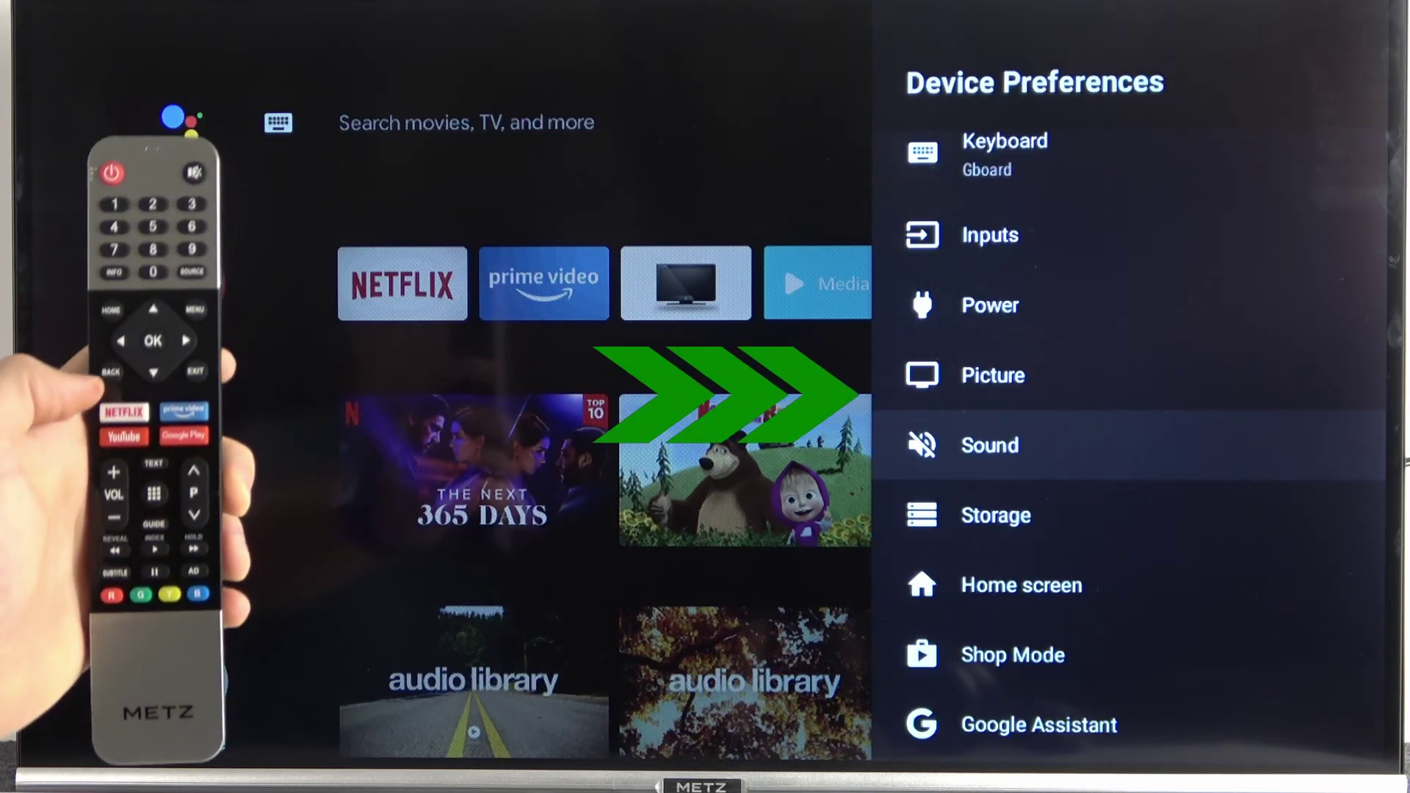
pyautogui.press('Escape')
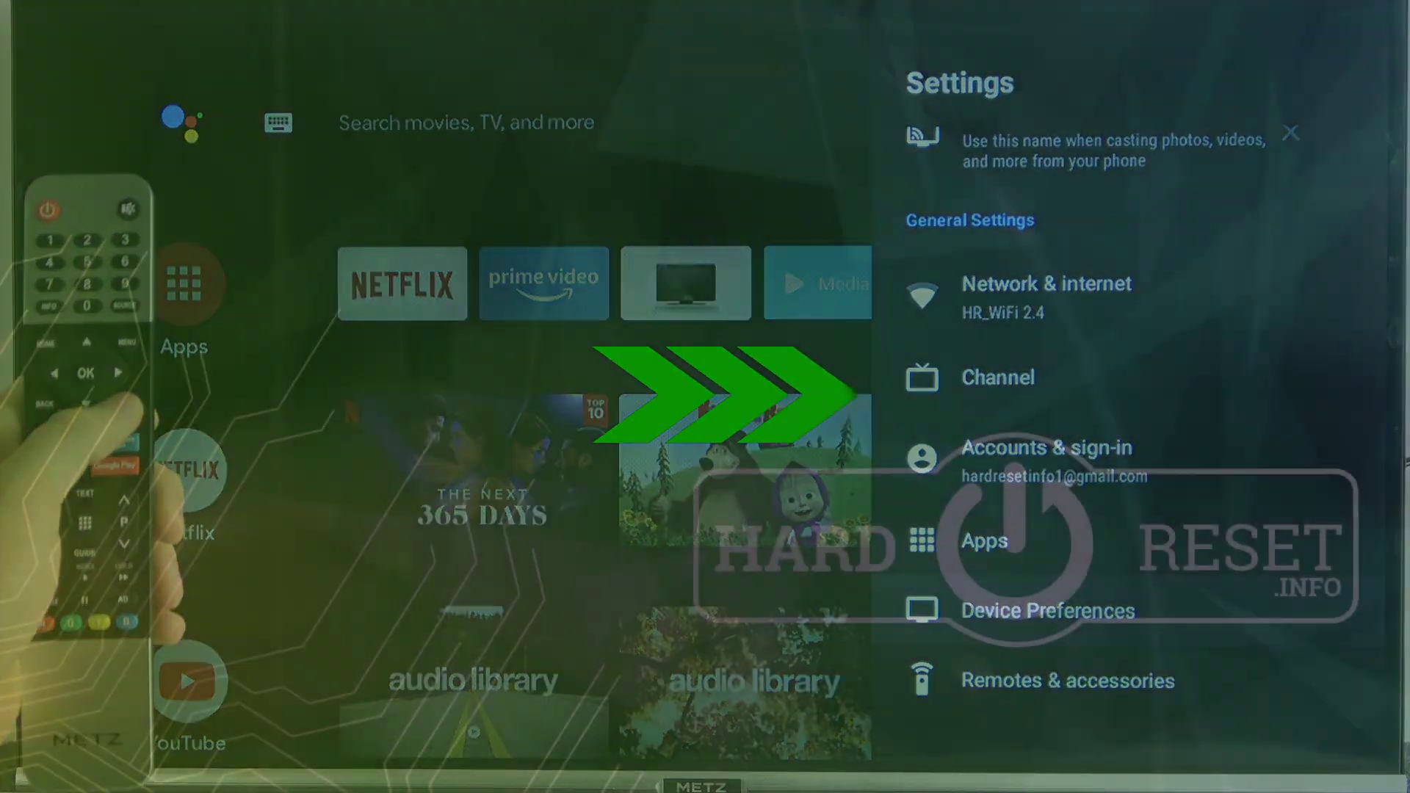